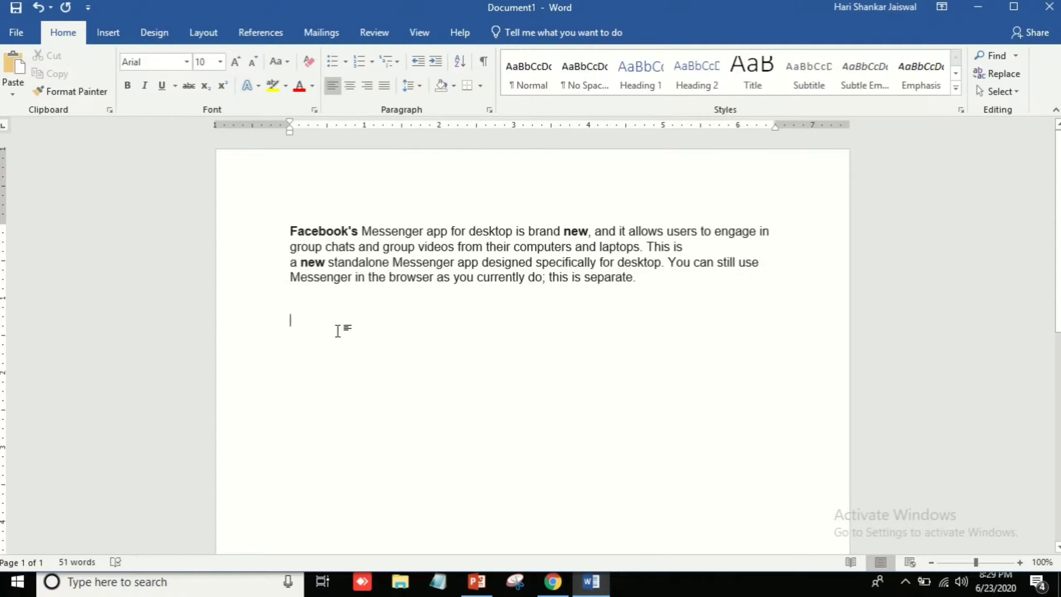
Collapse and restore the ribbon, then show the Bullet Library choices for the empty line.
{"action": "double_click", "coordinate": [57, 35]}
{"action": "left_click", "coordinate": [72, 35]}
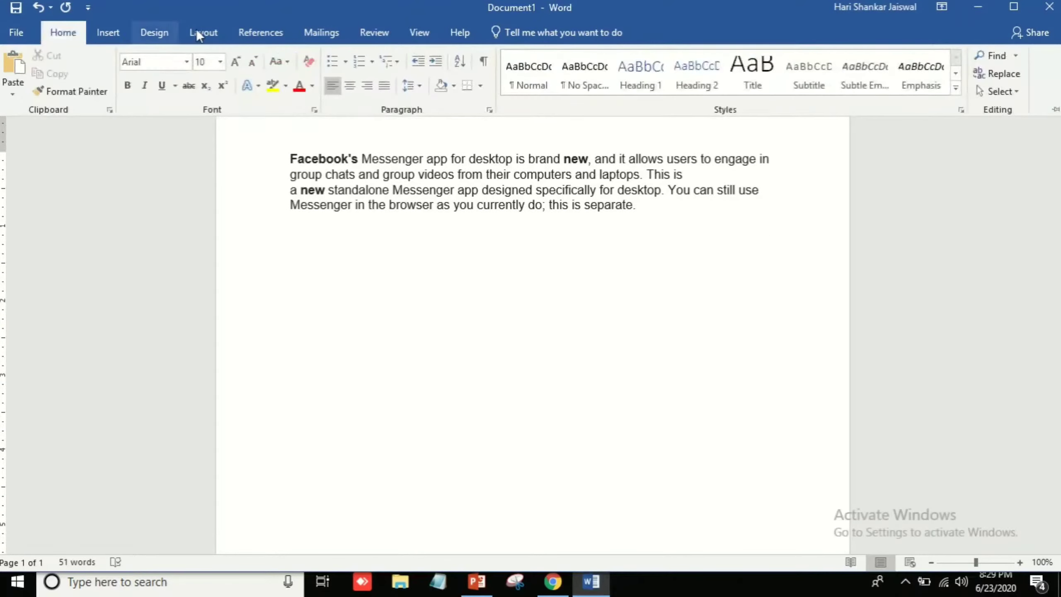
{"action": "left_click", "coordinate": [347, 64]}
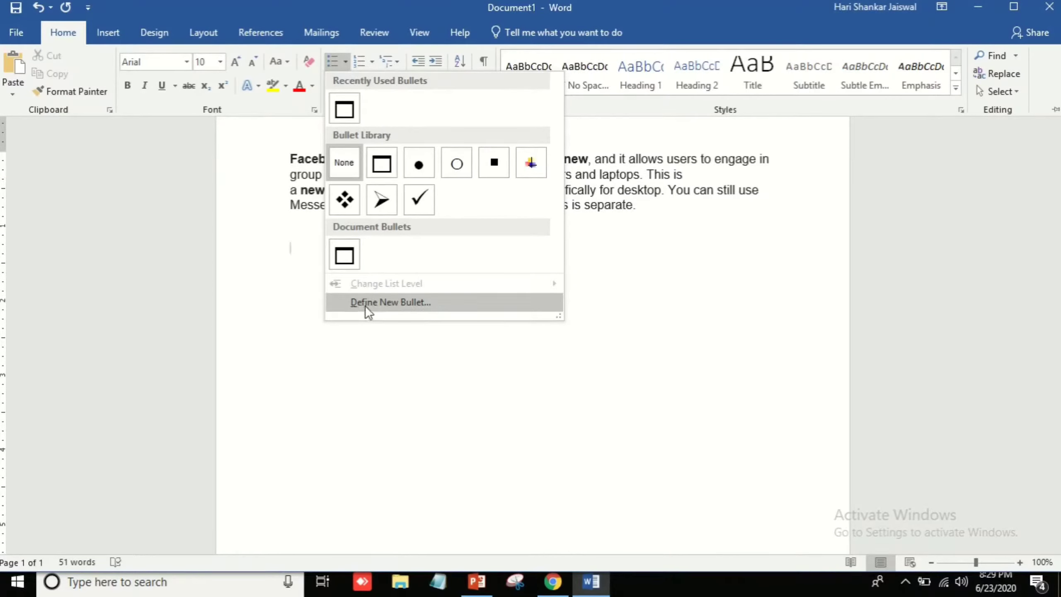
Define a new bullet from a symbol and switch the symbol font to Webdings.
{"action": "left_click", "coordinate": [405, 305]}
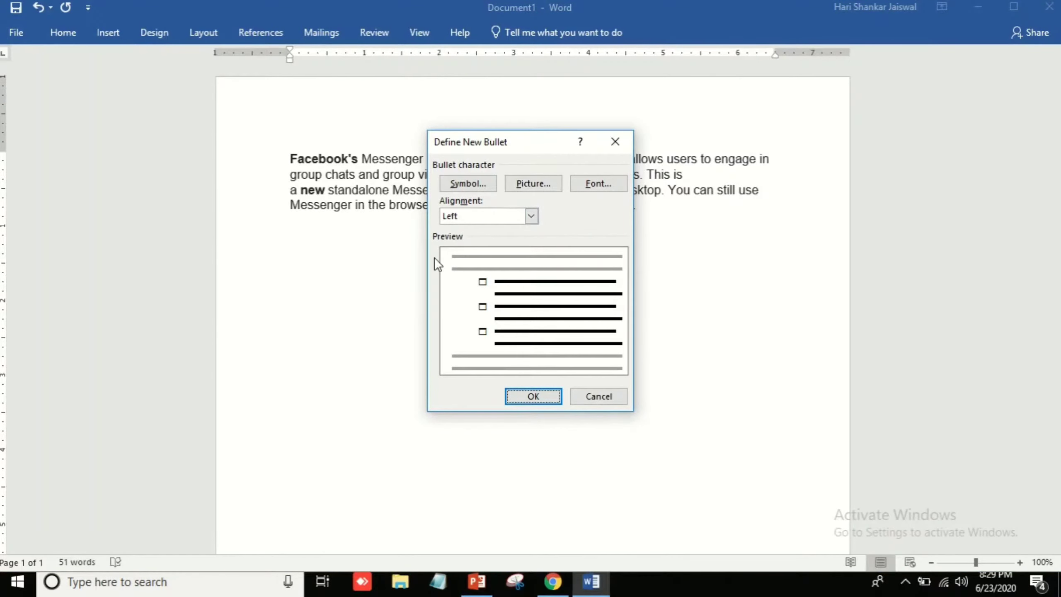
{"action": "left_click", "coordinate": [481, 189]}
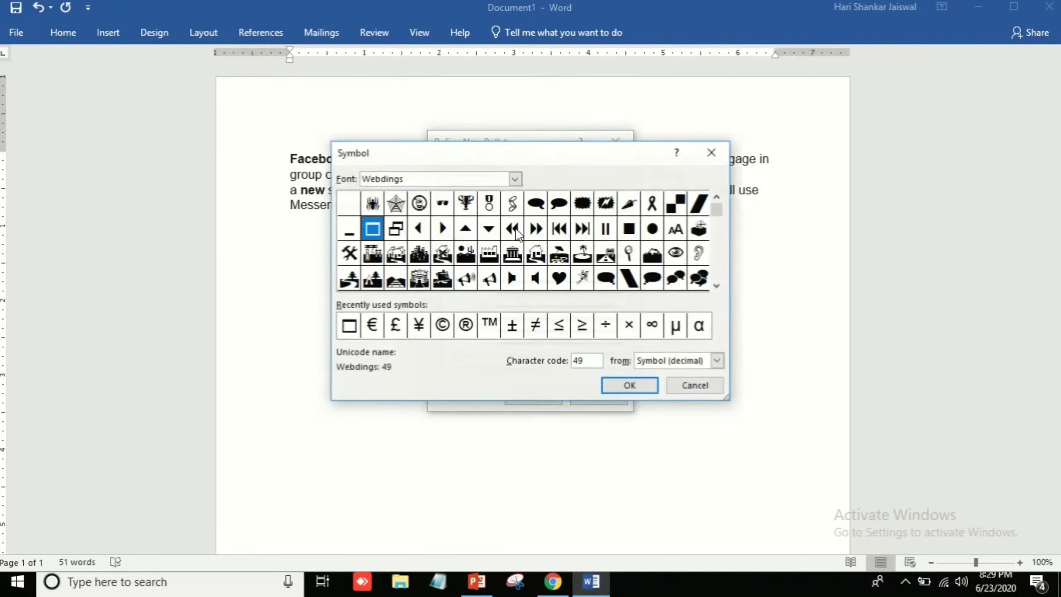
{"action": "left_click", "coordinate": [514, 181]}
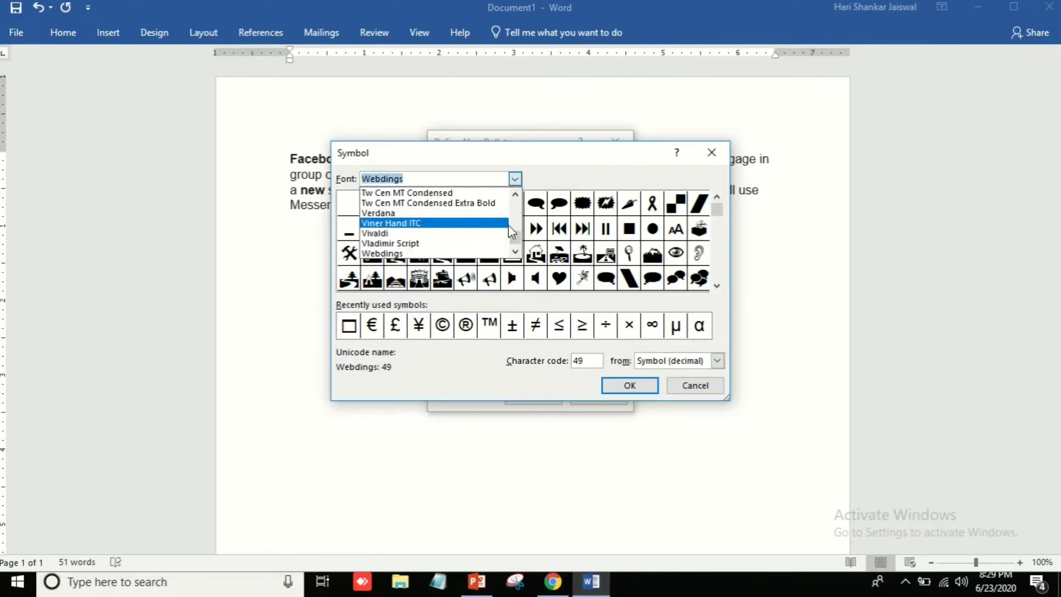
{"action": "mouse_move", "coordinate": [509, 224]}
{"action": "left_mouse_down"}
{"action": "mouse_move", "coordinate": [513, 217]}
{"action": "mouse_move", "coordinate": [513, 249]}
{"action": "left_mouse_up"}
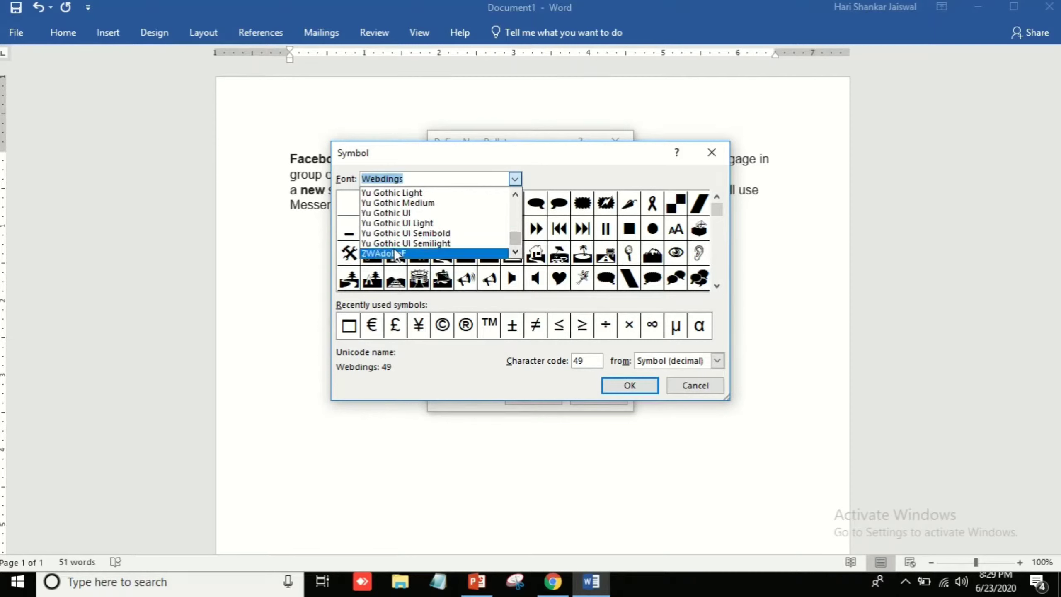
{"action": "scroll", "coordinate": [404, 253], "scroll_direction": "up", "scroll_amount": 1}
{"action": "scroll", "coordinate": [406, 243], "scroll_direction": "up", "scroll_amount": 1}
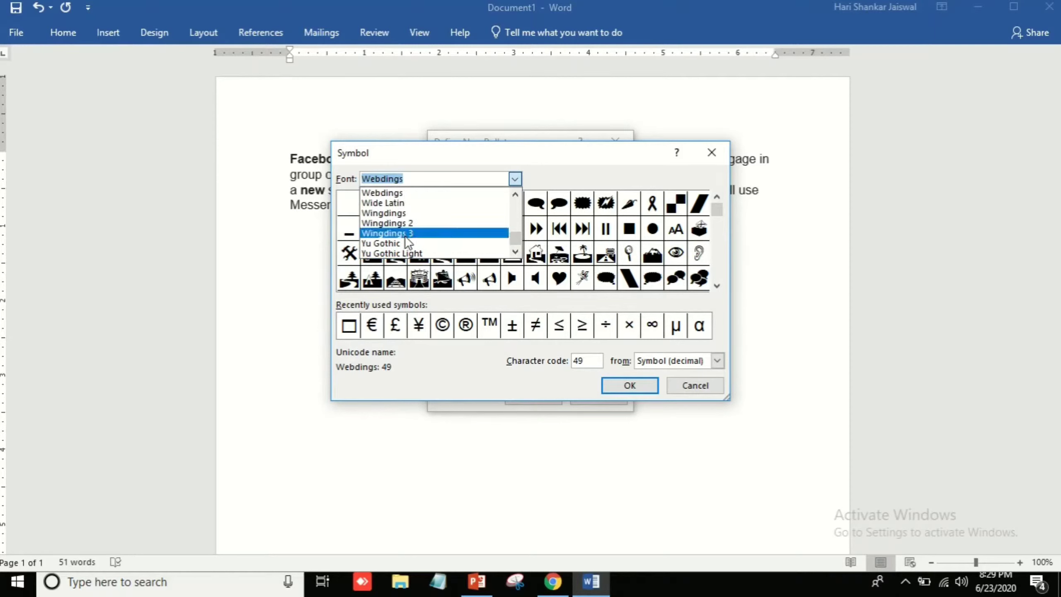
{"action": "left_click", "coordinate": [399, 195]}
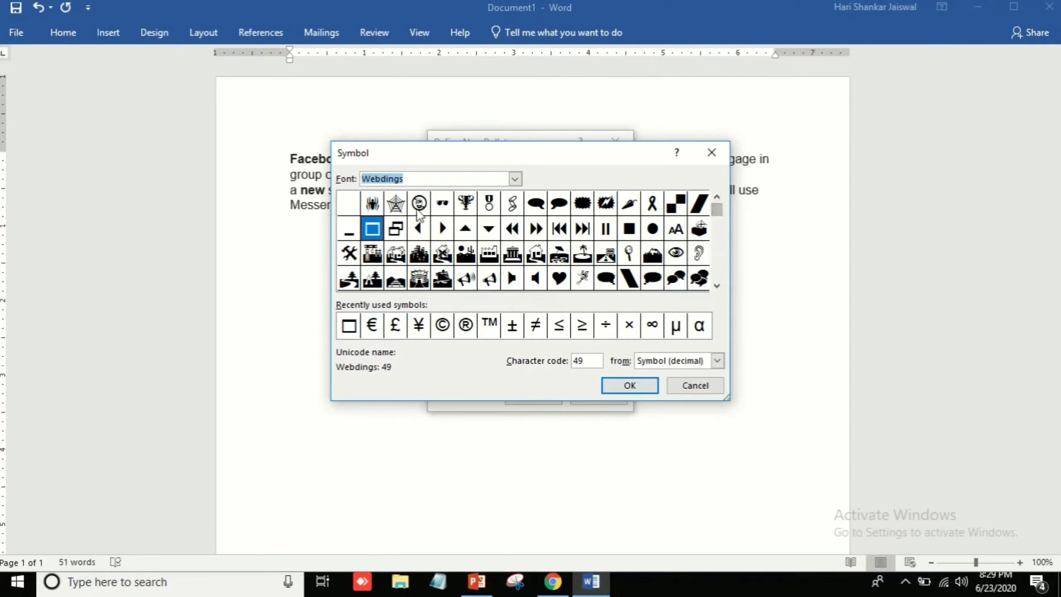
Use the Webdings empty square box as the bullet on the line below the Messenger paragraph.
{"action": "left_click", "coordinate": [373, 232]}
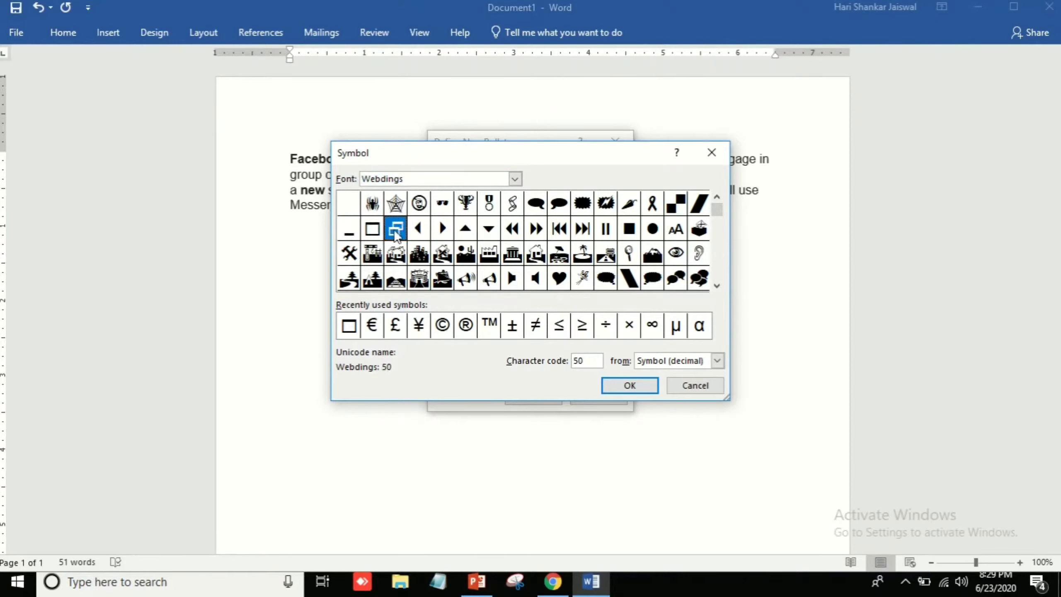
{"action": "left_click", "coordinate": [375, 232]}
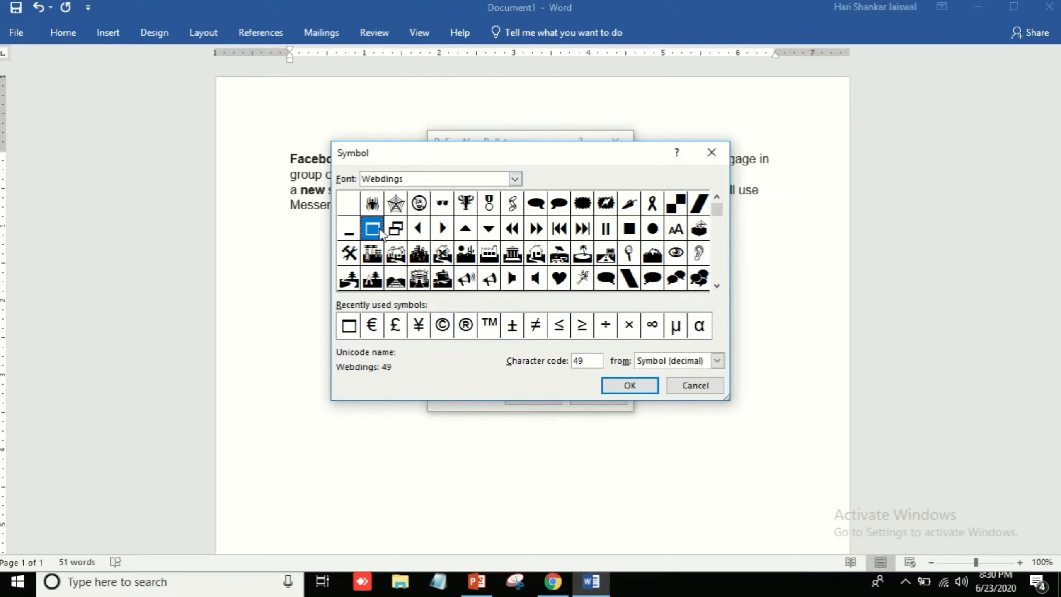
{"action": "left_click", "coordinate": [624, 386]}
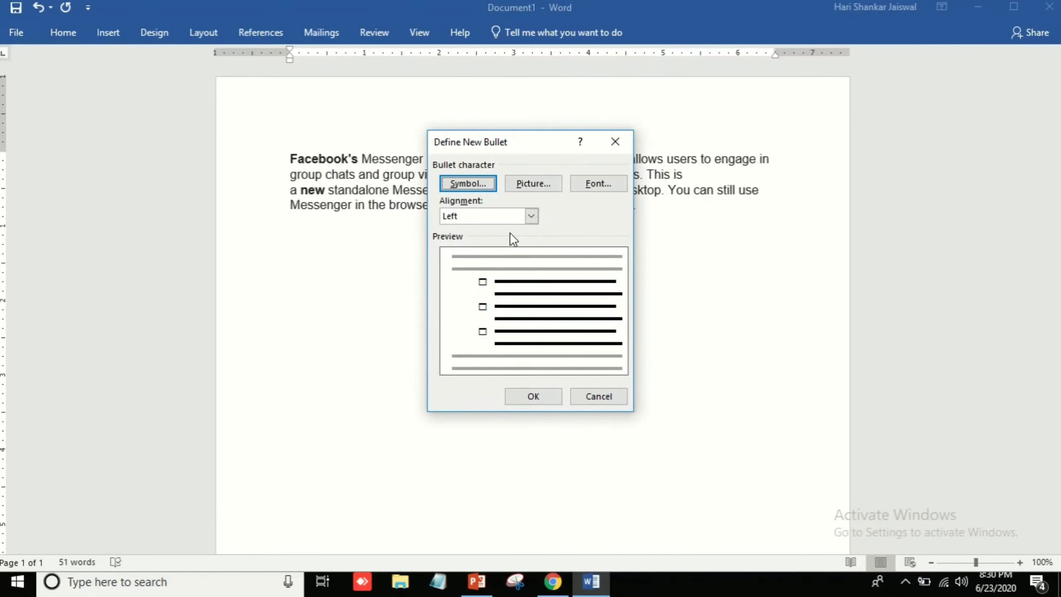
{"action": "left_click", "coordinate": [534, 398]}
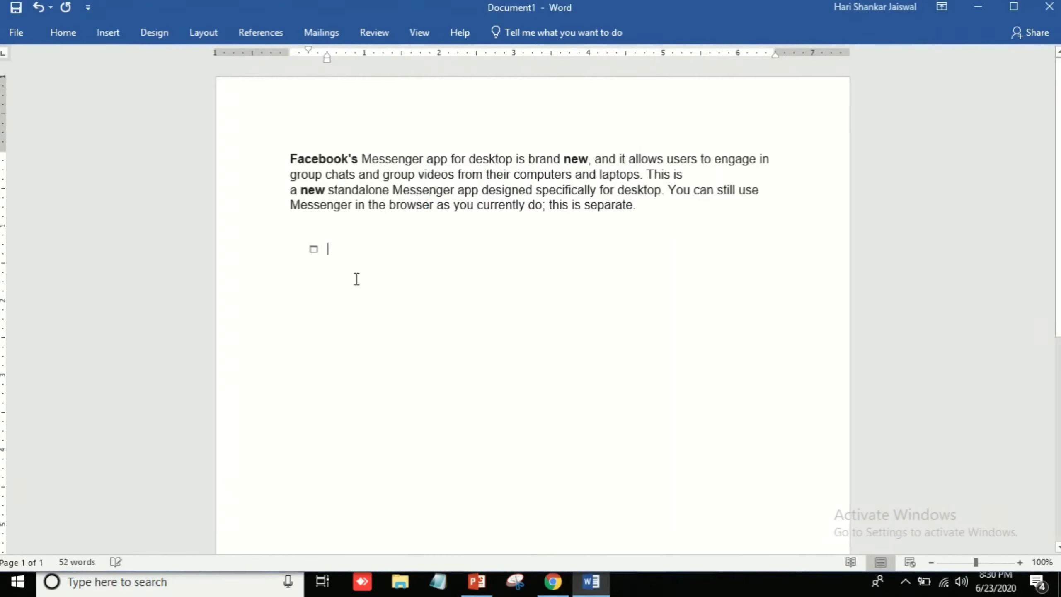
Zoom in, toggle the square-box bullet off and on twice, then end with a plain line below it.
{"action": "left_click", "coordinate": [1019, 563]}
{"action": "left_click", "coordinate": [1020, 563]}
{"action": "left_click", "coordinate": [1019, 563]}
{"action": "left_click", "coordinate": [1020, 563]}
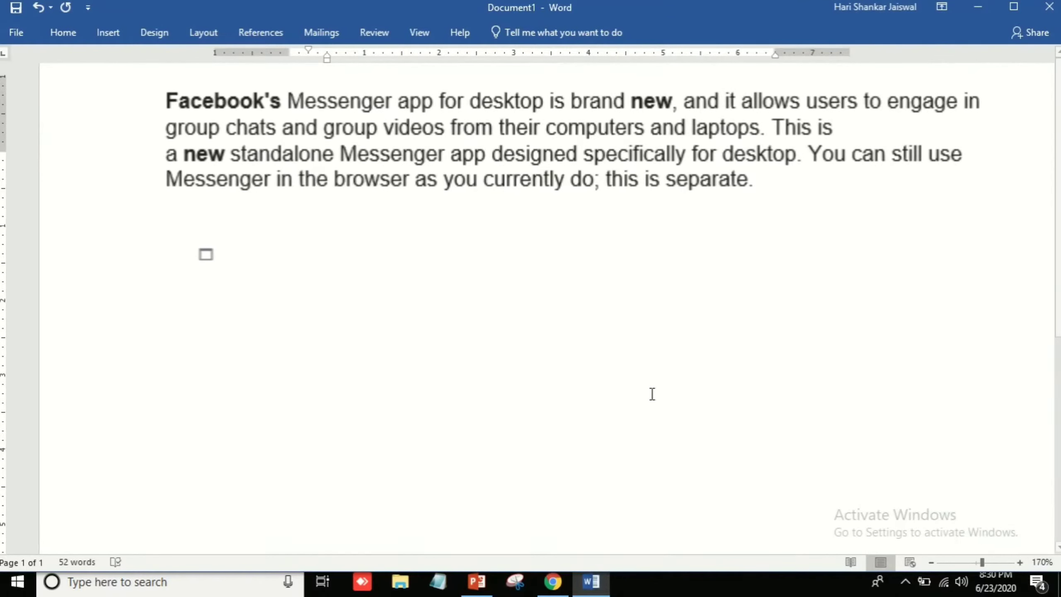
{"action": "key", "text": "BackSpace"}
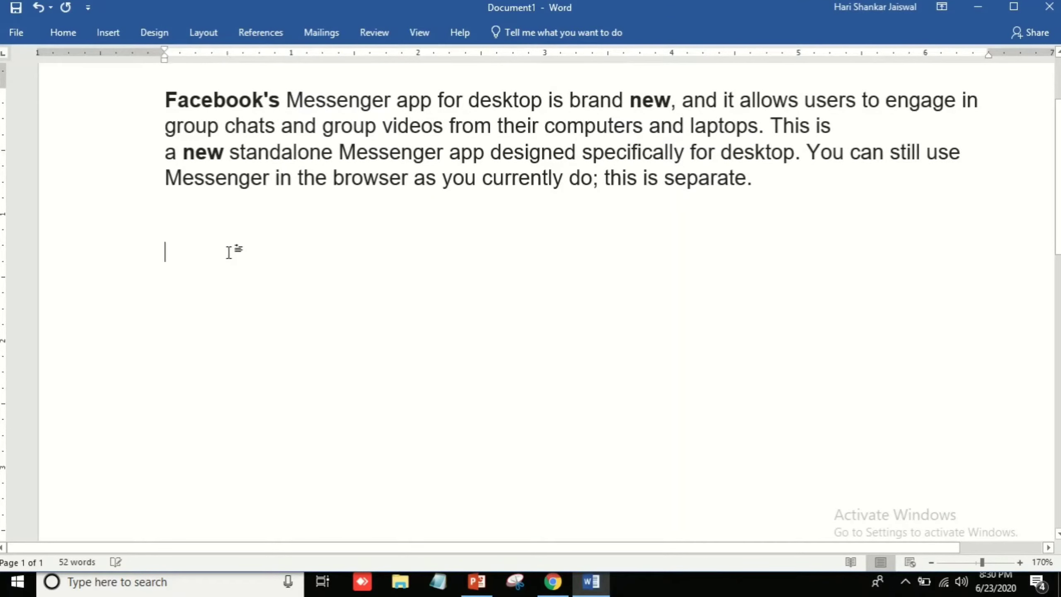
{"action": "key", "text": "ctrl+z"}
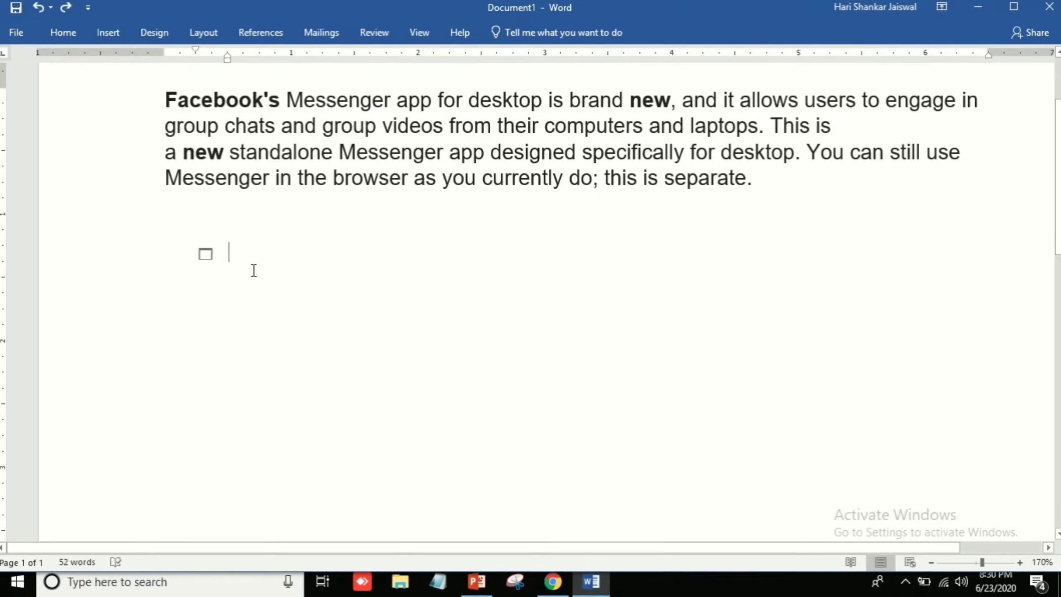
{"action": "key", "text": "BackSpace"}
{"action": "key", "text": "ctrl+z"}
{"action": "key", "text": "BackSpace"}
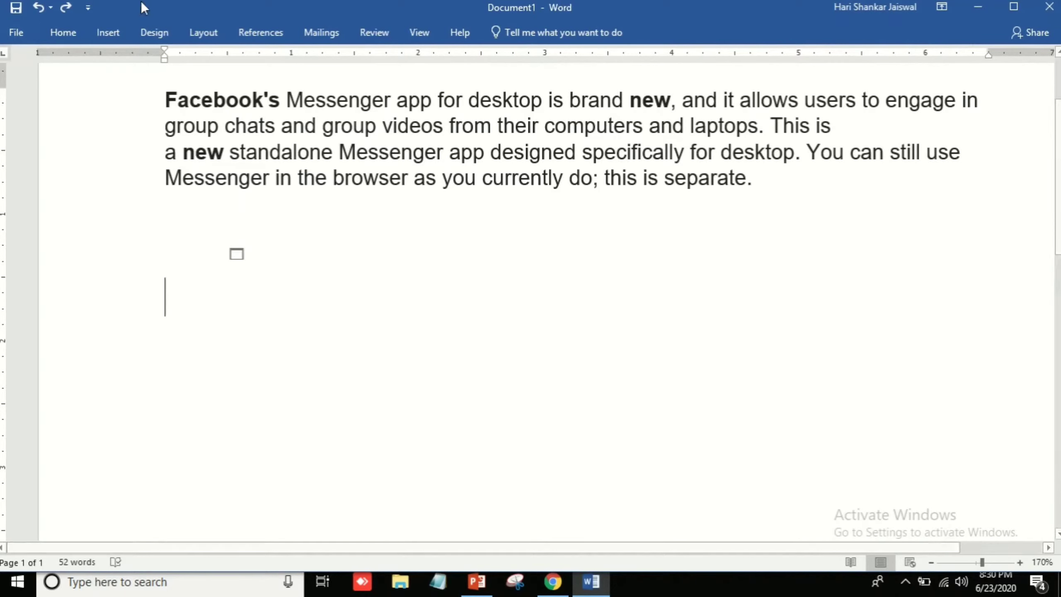
Make the new line a second square-box bullet item.
{"action": "left_click", "coordinate": [61, 34]}
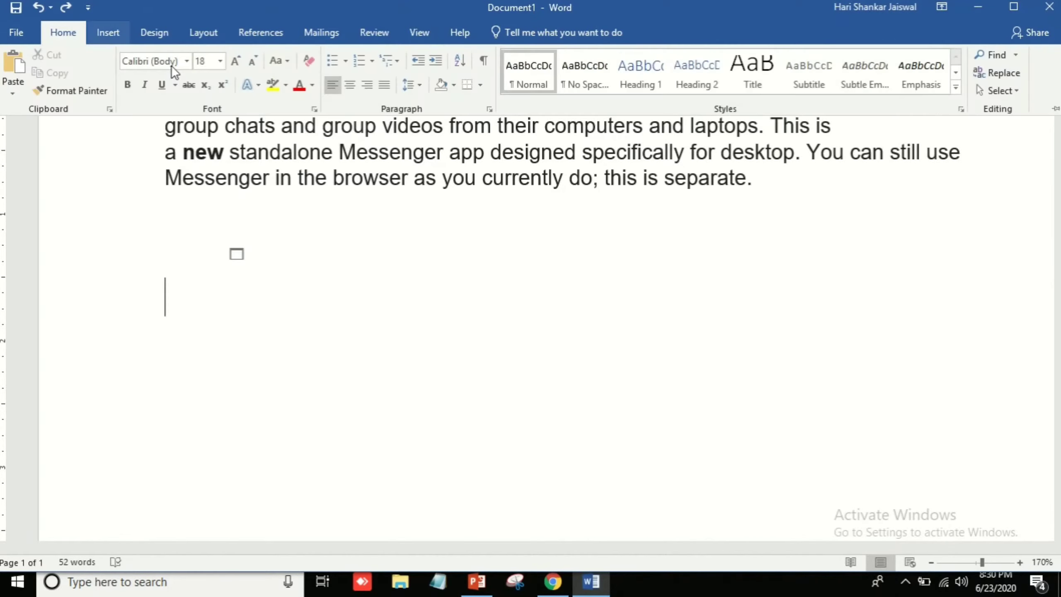
{"action": "left_click", "coordinate": [340, 63]}
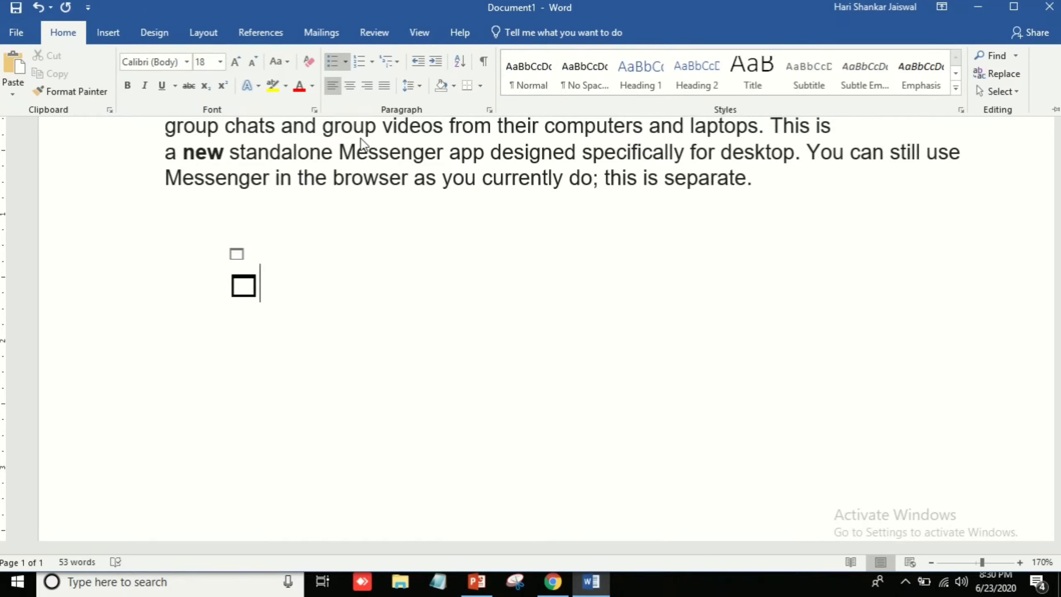
{"action": "left_click", "coordinate": [335, 64]}
{"action": "left_click", "coordinate": [262, 286]}
Add a third square-box bullet item on the next line.
{"action": "key", "text": "Return"}
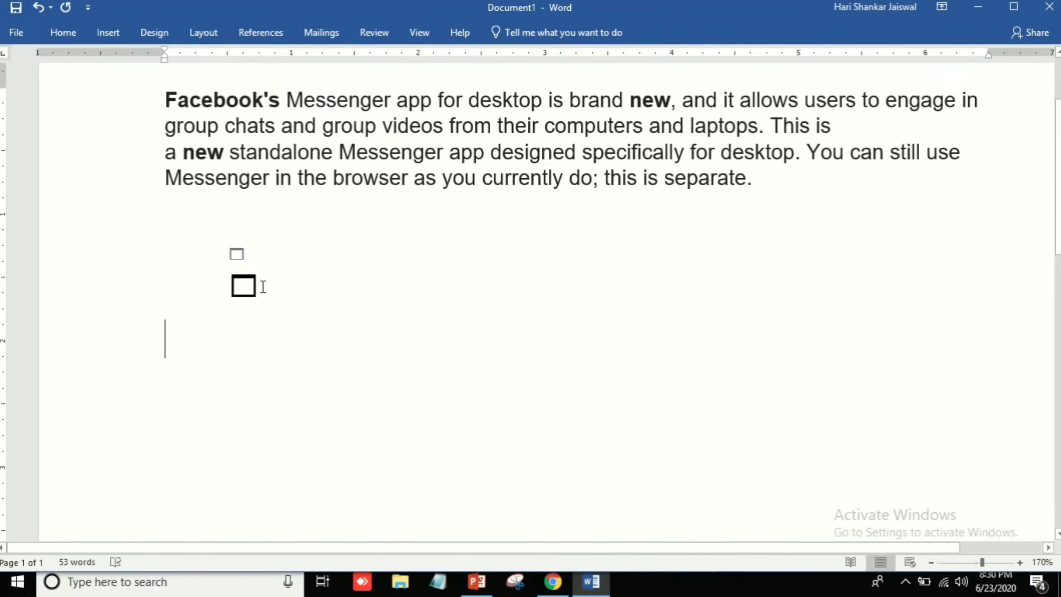
{"action": "left_click", "coordinate": [75, 31]}
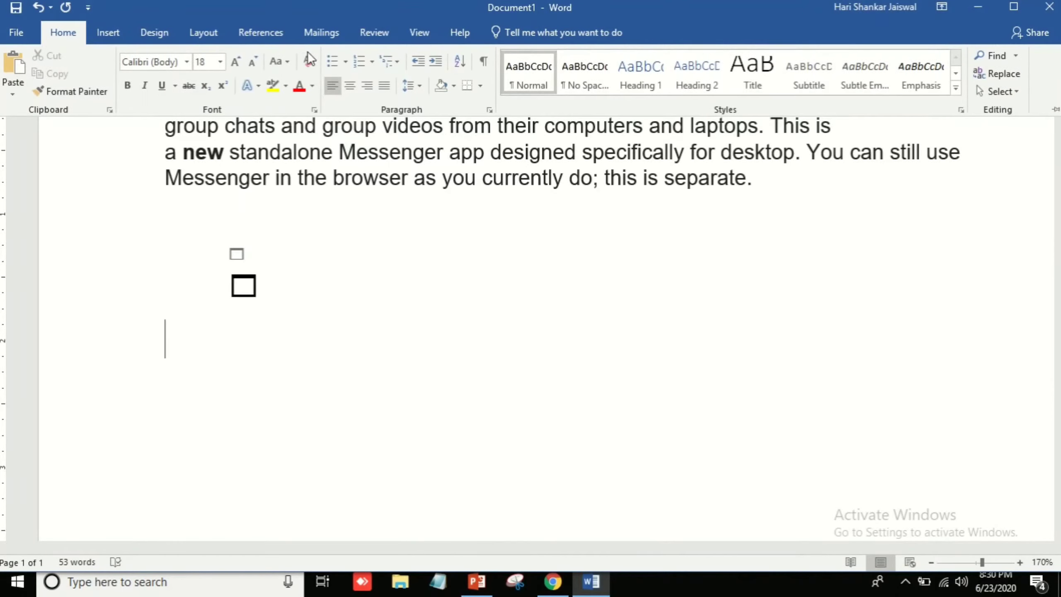
{"action": "left_click", "coordinate": [337, 70]}
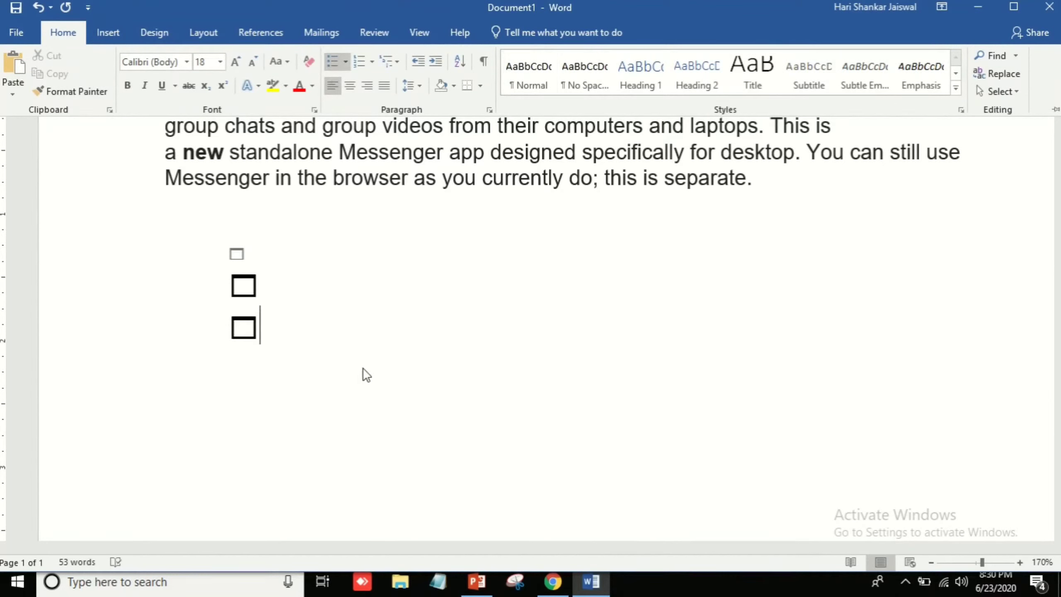